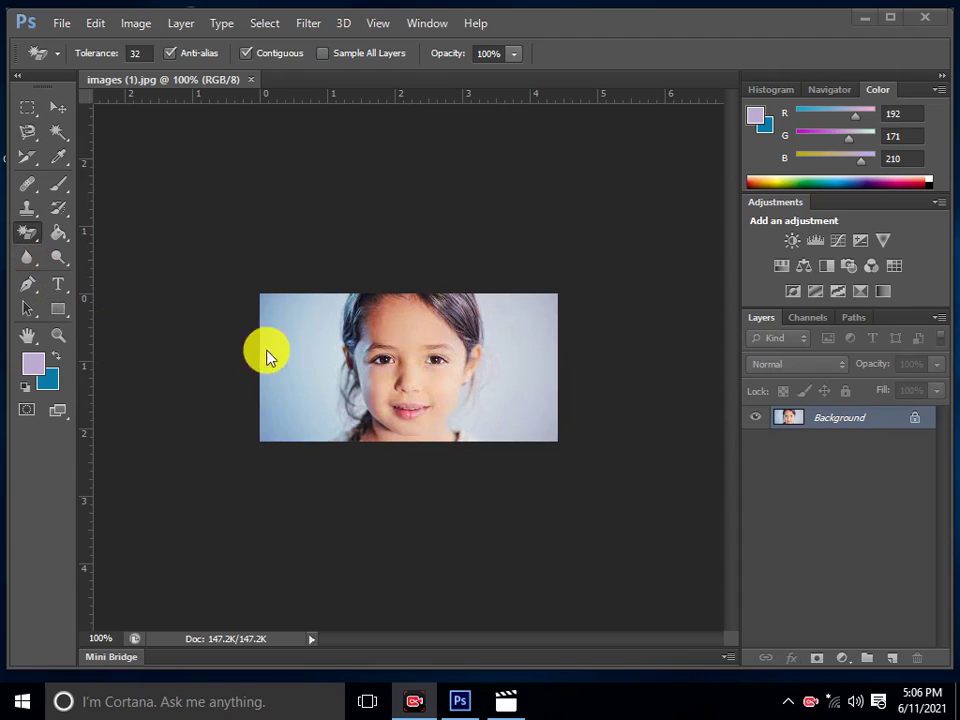
Undo a test erase on the cheek, zoom the portrait to 200%, and pick the plain Eraser
{"action": "left_click_drag", "start_coordinate": [375, 369], "coordinate": [393, 432]}
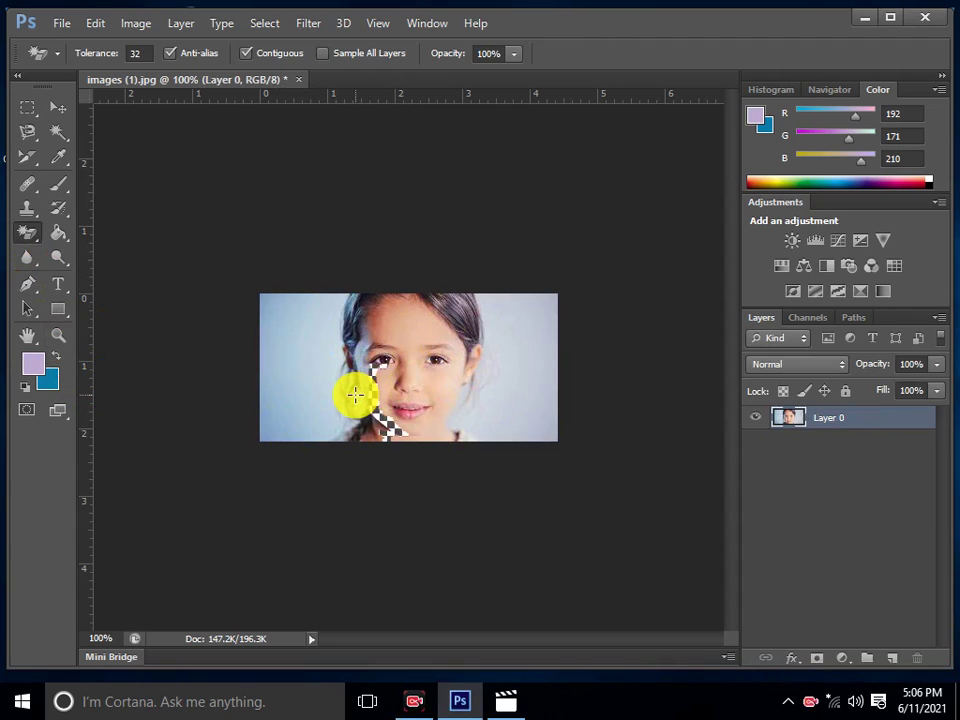
{"action": "key", "text": "ctrl+z"}
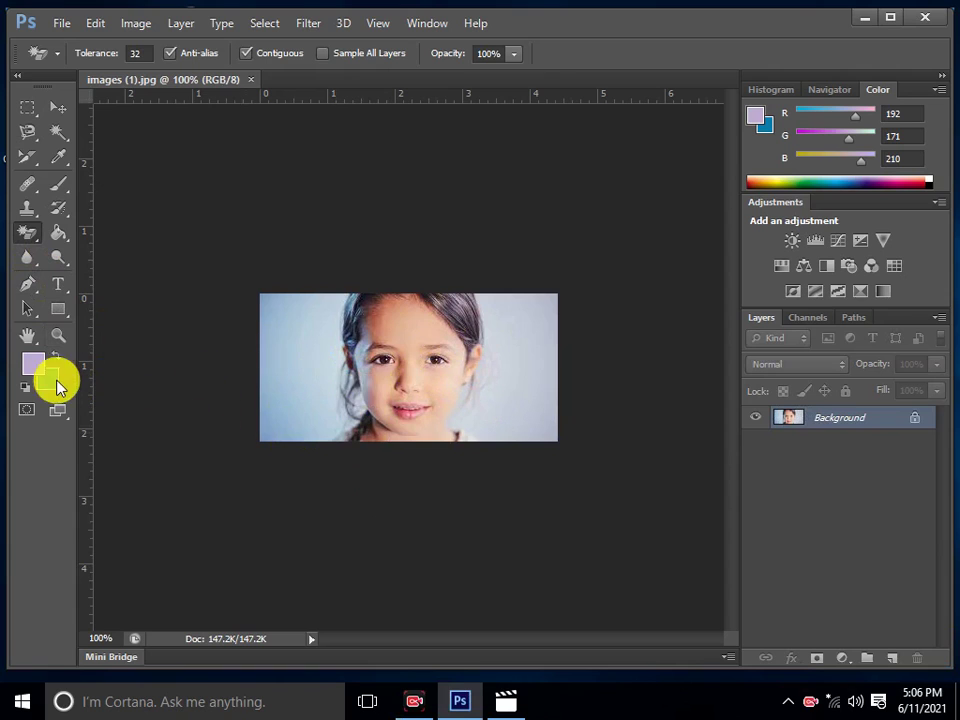
{"action": "left_click", "coordinate": [58, 335]}
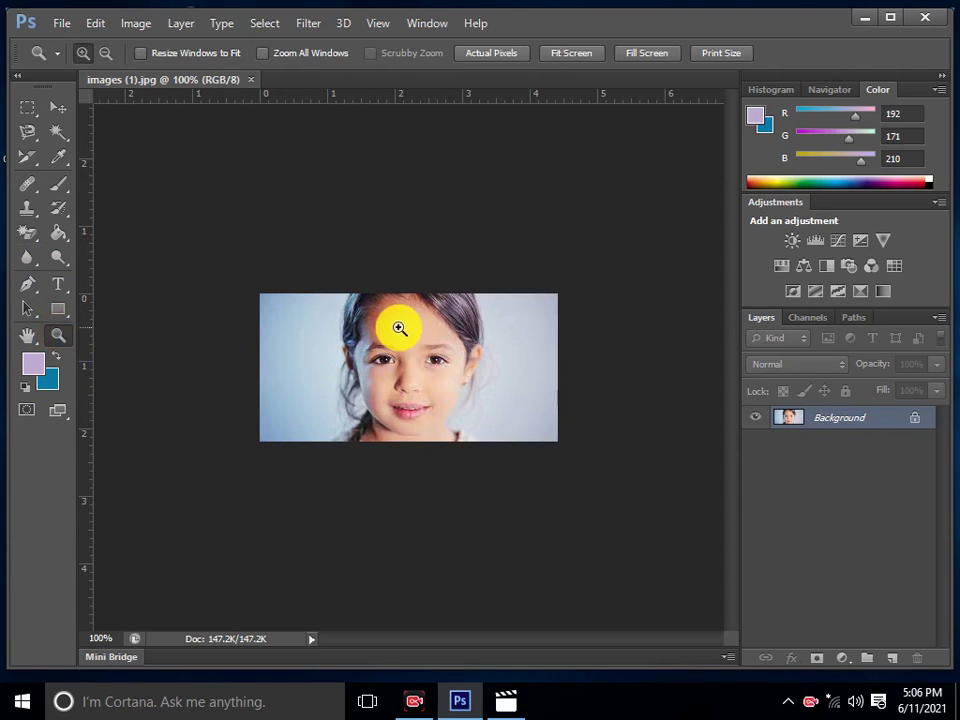
{"action": "left_click", "coordinate": [376, 346]}
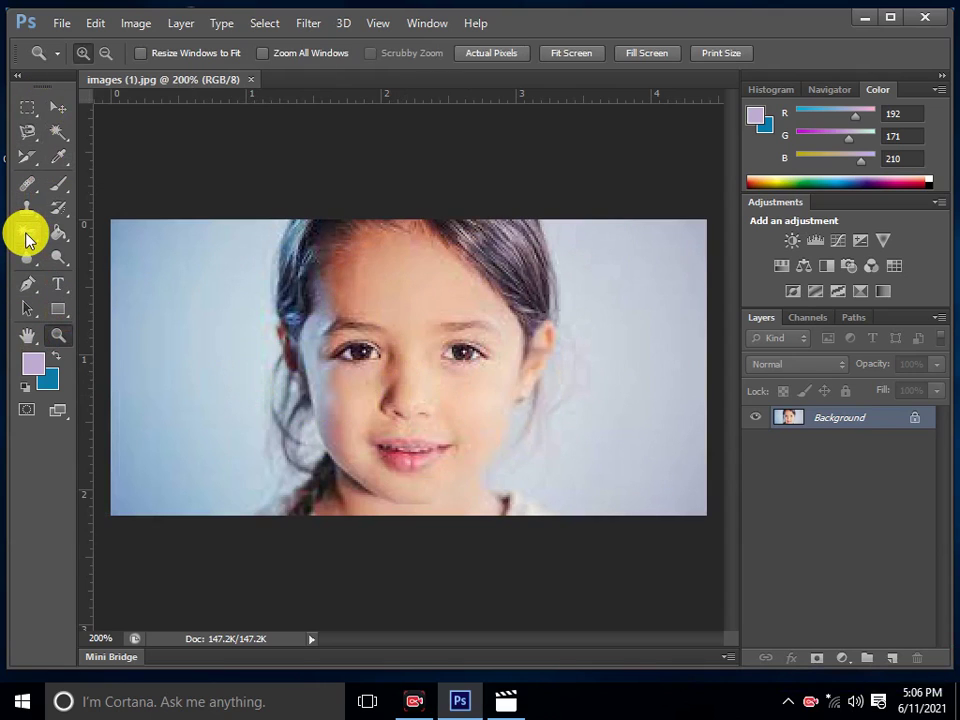
{"action": "left_click", "coordinate": [27, 234]}
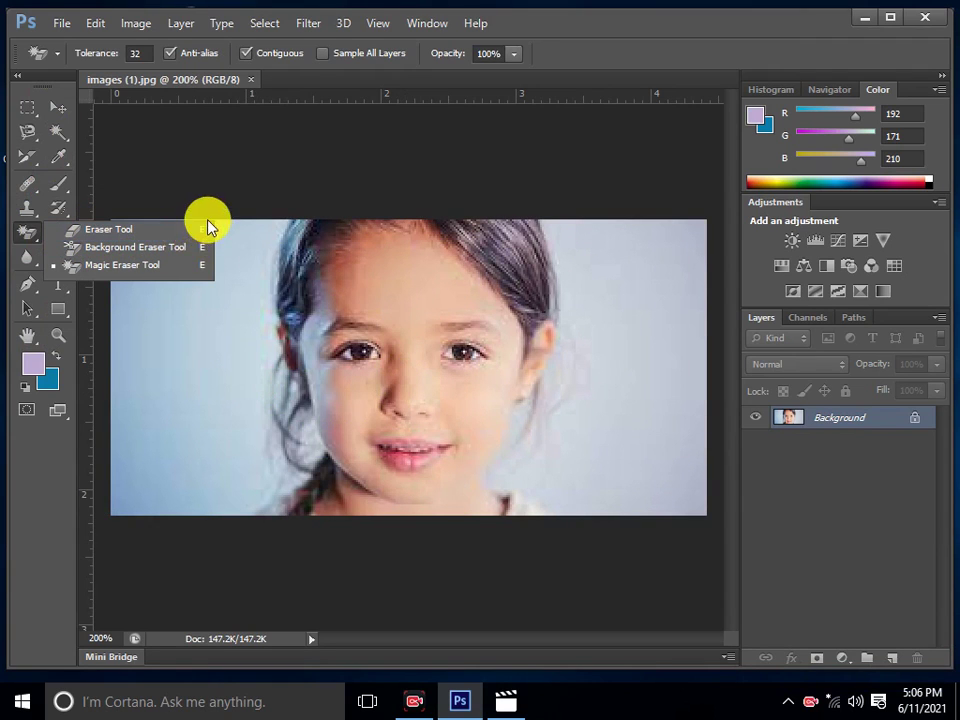
{"action": "left_click", "coordinate": [95, 230]}
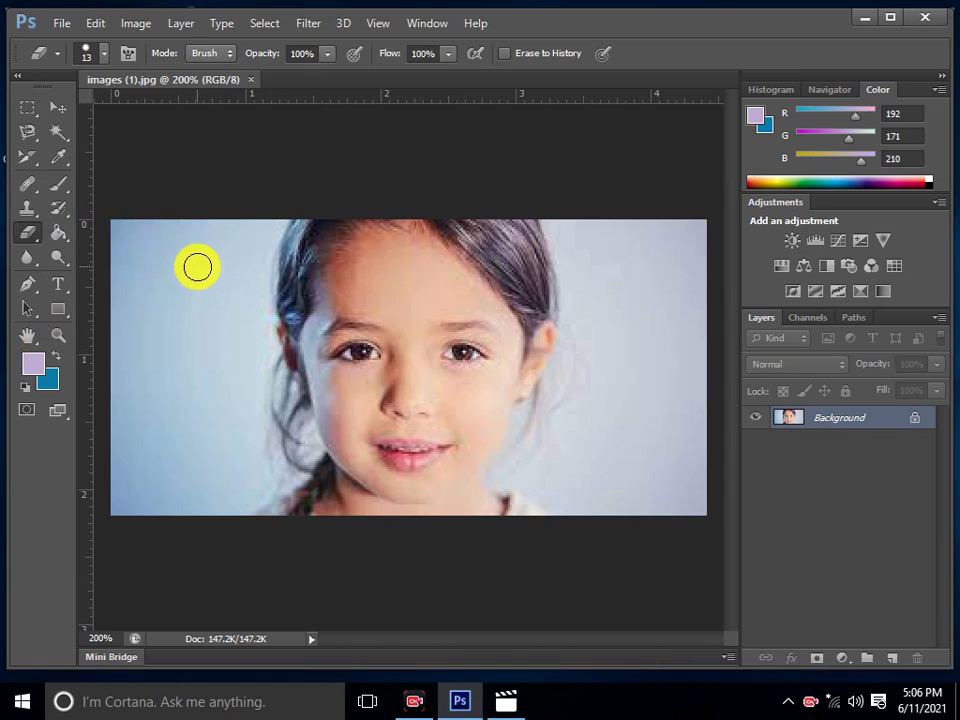
Erase a thick stroke down the left background to leave blue, adjusting the brush size
{"action": "mouse_move", "coordinate": [197, 265]}
{"action": "left_mouse_down"}
{"action": "mouse_move", "coordinate": [172, 452]}
{"action": "mouse_move", "coordinate": [165, 319]}
{"action": "mouse_move", "coordinate": [197, 279]}
{"action": "mouse_move", "coordinate": [193, 251]}
{"action": "mouse_move", "coordinate": [205, 322]}
{"action": "mouse_move", "coordinate": [195, 386]}
{"action": "mouse_move", "coordinate": [206, 272]}
{"action": "mouse_move", "coordinate": [181, 384]}
{"action": "mouse_move", "coordinate": [186, 356]}
{"action": "mouse_move", "coordinate": [167, 343]}
{"action": "mouse_move", "coordinate": [159, 306]}
{"action": "mouse_move", "coordinate": [199, 243]}
{"action": "mouse_move", "coordinate": [156, 302]}
{"action": "mouse_move", "coordinate": [171, 381]}
{"action": "mouse_move", "coordinate": [189, 276]}
{"action": "mouse_move", "coordinate": [205, 397]}
{"action": "left_mouse_up"}
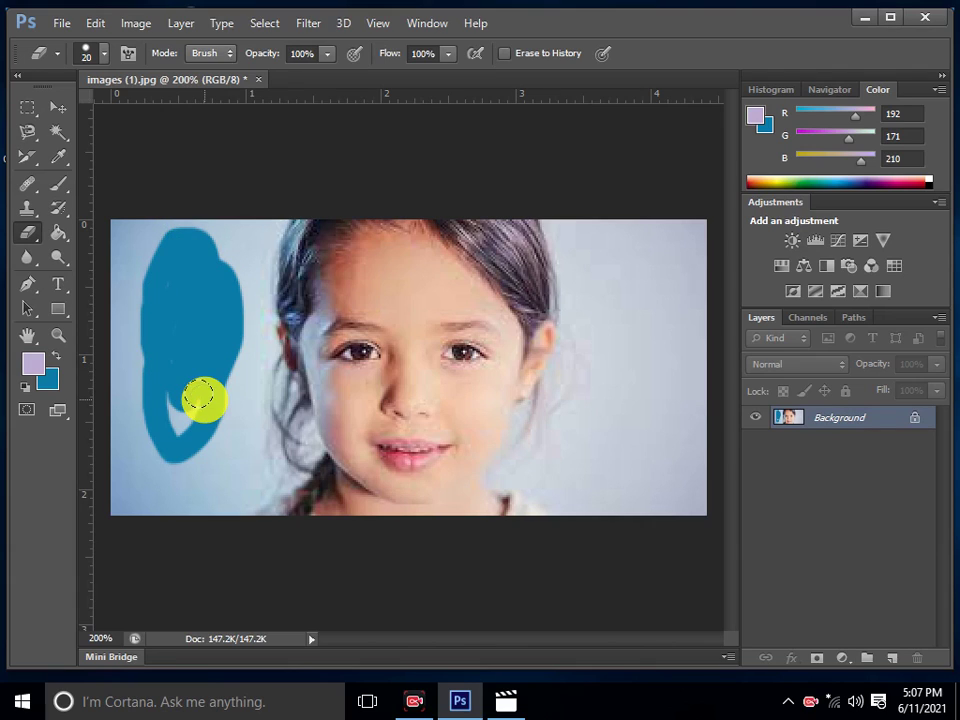
{"action": "key", "text": "bracketright"}
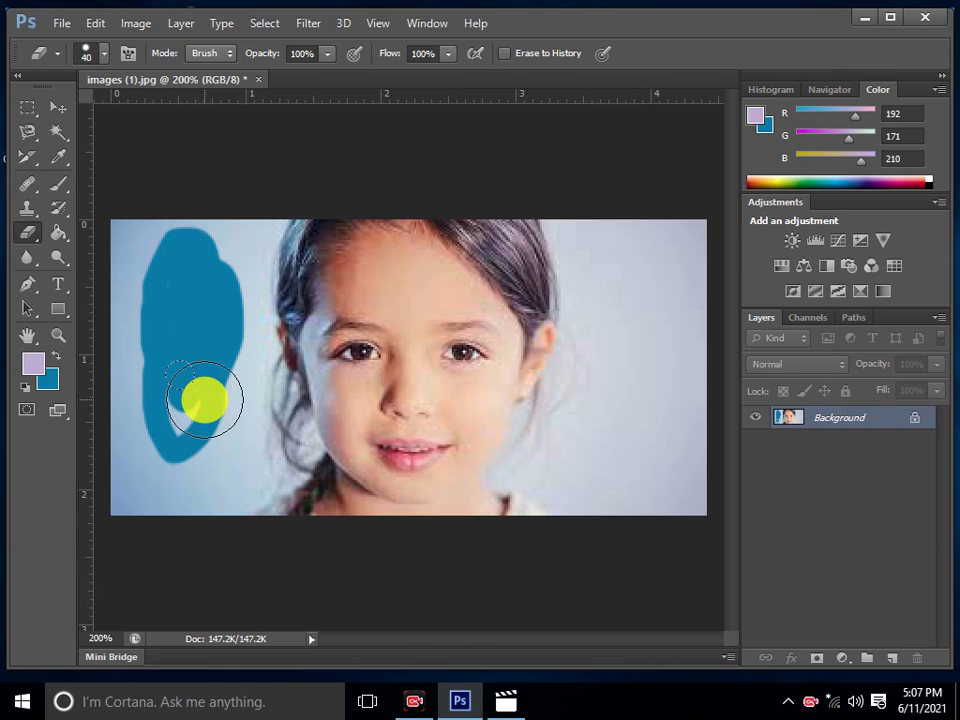
{"action": "key", "text": "bracketleft"}
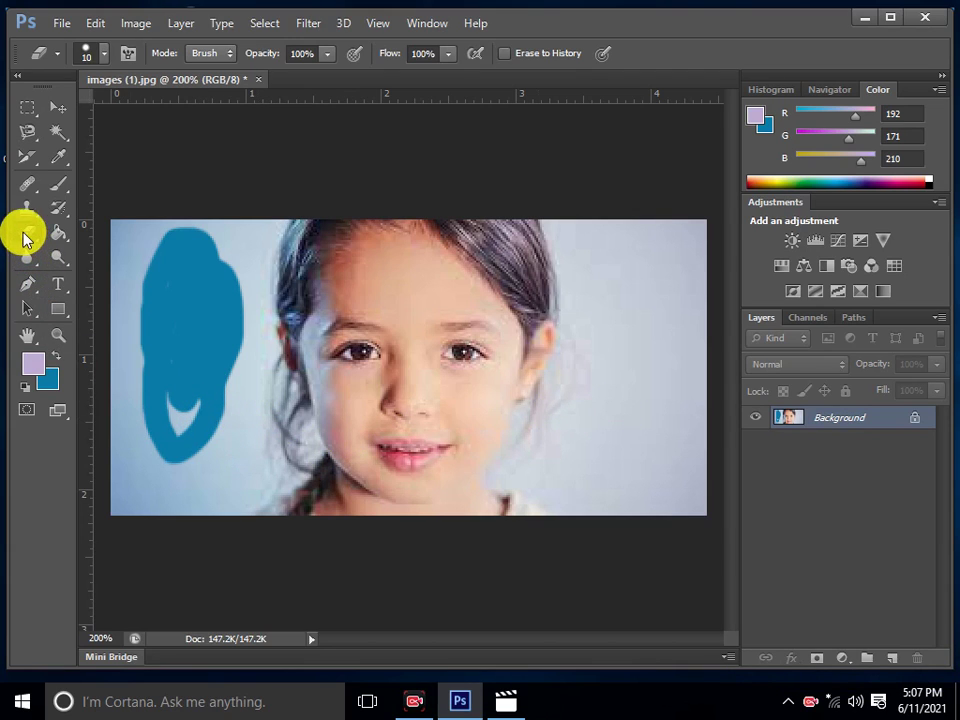
Erase a blue stroke into the right background with the plain Eraser
{"action": "right_click", "coordinate": [27, 233]}
{"action": "left_click", "coordinate": [96, 236]}
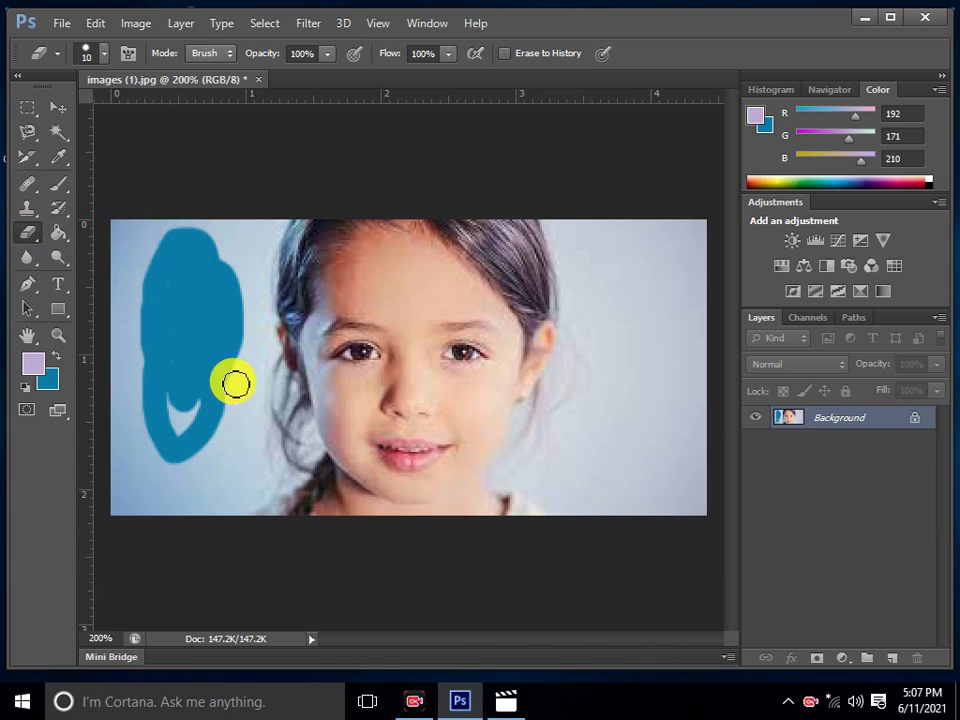
{"action": "mouse_move", "coordinate": [643, 362]}
{"action": "left_mouse_down"}
{"action": "mouse_move", "coordinate": [645, 390]}
{"action": "mouse_move", "coordinate": [674, 421]}
{"action": "left_mouse_up"}
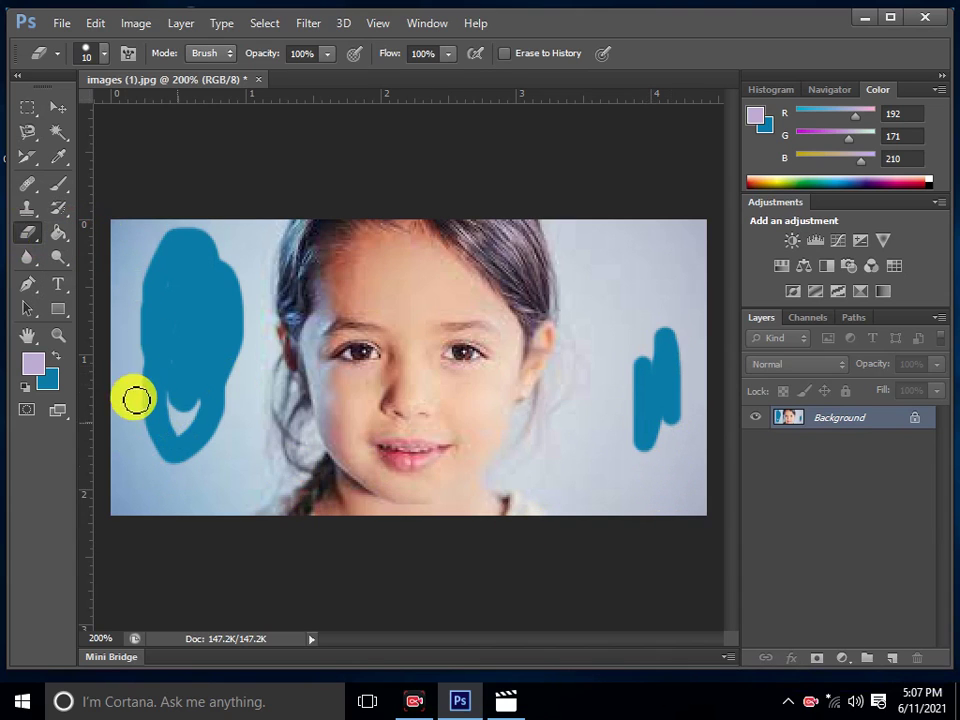
Set the background colour to yellow ddfa1c and erase a yellow scribble over the right mark
{"action": "left_click", "coordinate": [47, 379]}
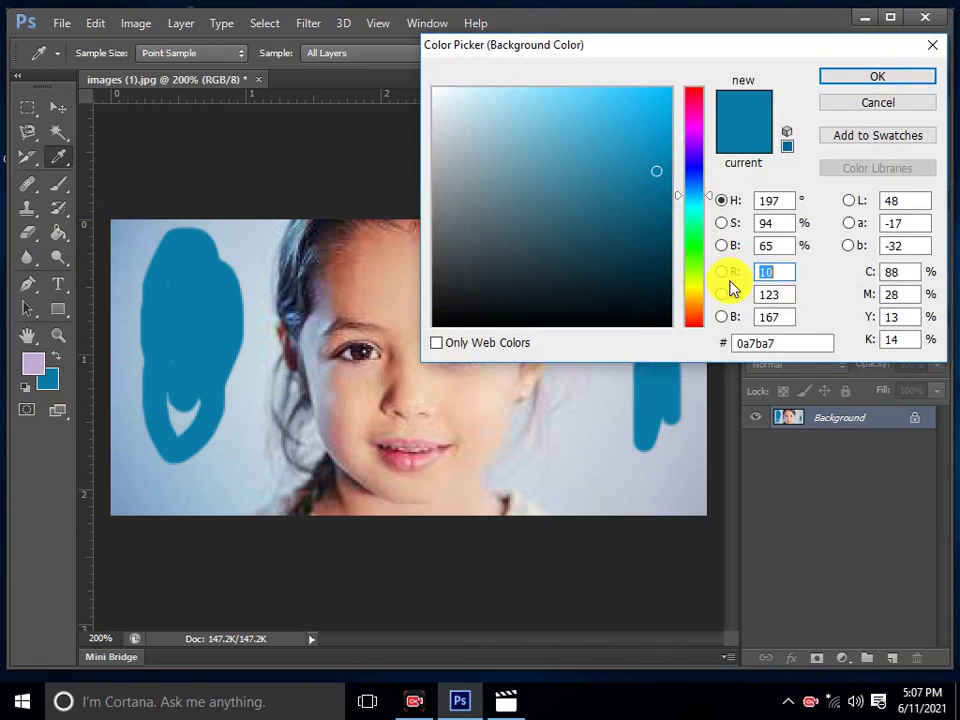
{"action": "left_click", "coordinate": [694, 281]}
{"action": "left_click_drag", "start_coordinate": [658, 184], "coordinate": [644, 92]}
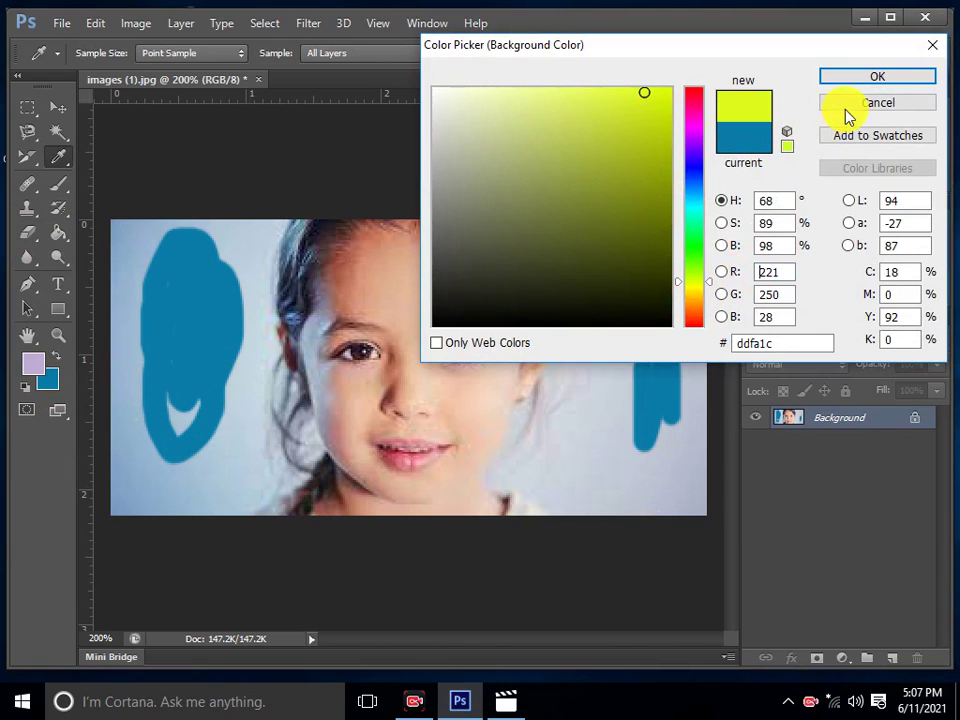
{"action": "left_click", "coordinate": [857, 79]}
{"action": "key", "text": "e"}
{"action": "mouse_move", "coordinate": [628, 272]}
{"action": "left_mouse_down"}
{"action": "mouse_move", "coordinate": [686, 268]}
{"action": "mouse_move", "coordinate": [615, 306]}
{"action": "mouse_move", "coordinate": [681, 388]}
{"action": "left_mouse_up"}
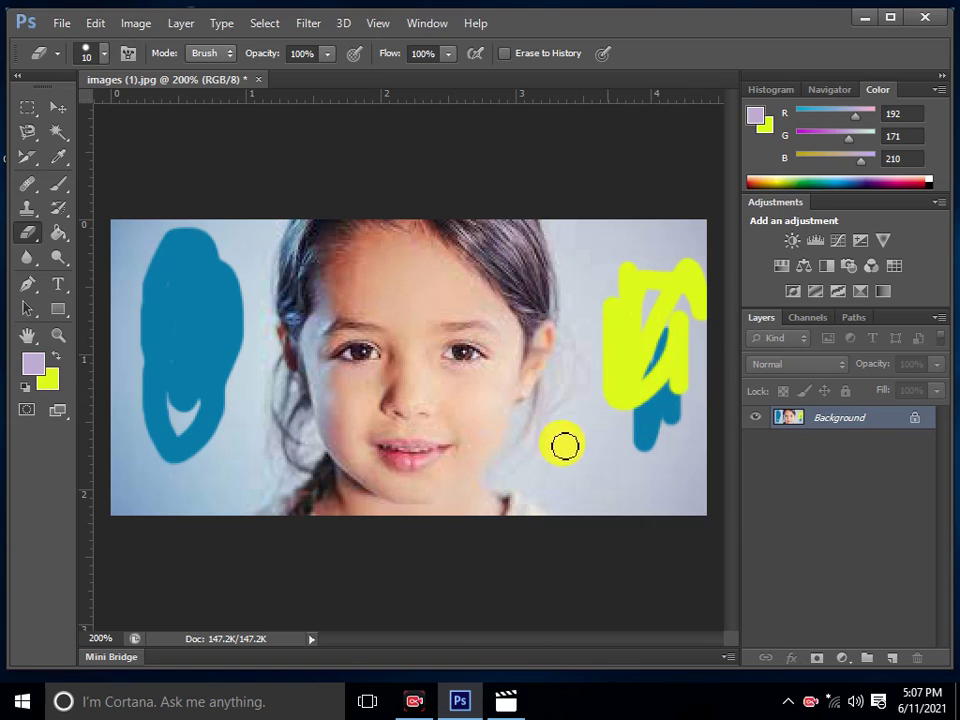
Use the Background Eraser to clear strips through the left and right test marks
{"action": "right_click", "coordinate": [27, 237]}
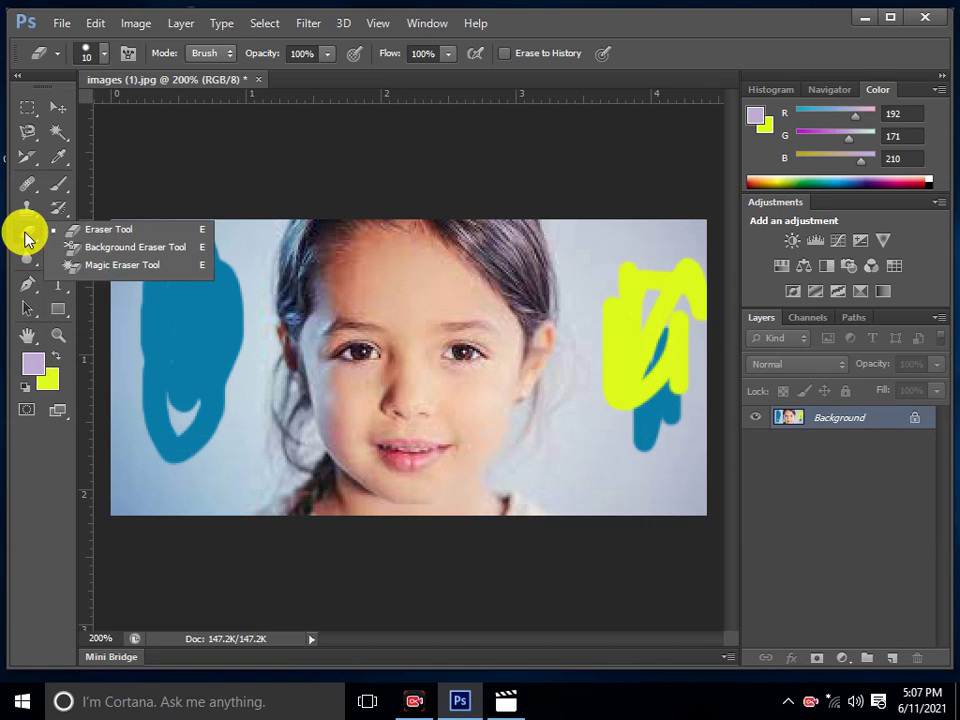
{"action": "left_click", "coordinate": [152, 254]}
{"action": "mouse_move", "coordinate": [208, 262]}
{"action": "left_mouse_down"}
{"action": "mouse_move", "coordinate": [216, 287]}
{"action": "mouse_move", "coordinate": [189, 401]}
{"action": "mouse_move", "coordinate": [185, 253]}
{"action": "mouse_move", "coordinate": [223, 253]}
{"action": "mouse_move", "coordinate": [167, 229]}
{"action": "mouse_move", "coordinate": [167, 298]}
{"action": "mouse_move", "coordinate": [161, 272]}
{"action": "mouse_move", "coordinate": [208, 221]}
{"action": "mouse_move", "coordinate": [141, 214]}
{"action": "mouse_move", "coordinate": [114, 259]}
{"action": "mouse_move", "coordinate": [173, 228]}
{"action": "mouse_move", "coordinate": [133, 221]}
{"action": "mouse_move", "coordinate": [118, 349]}
{"action": "mouse_move", "coordinate": [129, 225]}
{"action": "mouse_move", "coordinate": [136, 280]}
{"action": "mouse_move", "coordinate": [109, 388]}
{"action": "mouse_move", "coordinate": [137, 341]}
{"action": "mouse_move", "coordinate": [151, 425]}
{"action": "left_mouse_up"}
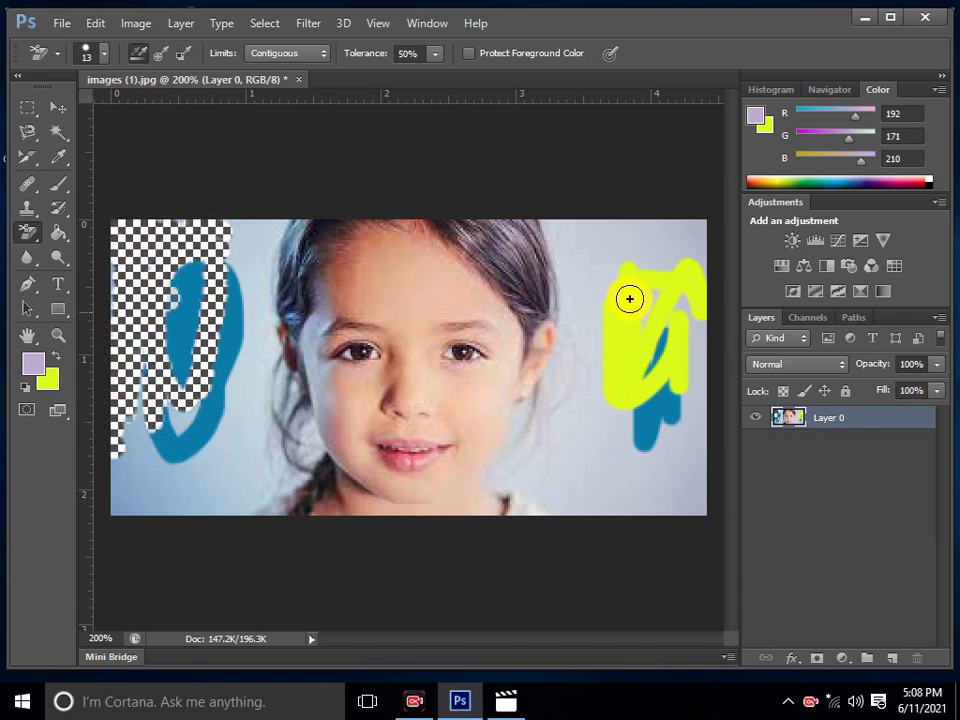
{"action": "mouse_move", "coordinate": [636, 235]}
{"action": "left_mouse_down"}
{"action": "mouse_move", "coordinate": [651, 377]}
{"action": "mouse_move", "coordinate": [699, 317]}
{"action": "mouse_move", "coordinate": [659, 325]}
{"action": "mouse_move", "coordinate": [669, 304]}
{"action": "mouse_move", "coordinate": [651, 339]}
{"action": "left_mouse_up"}
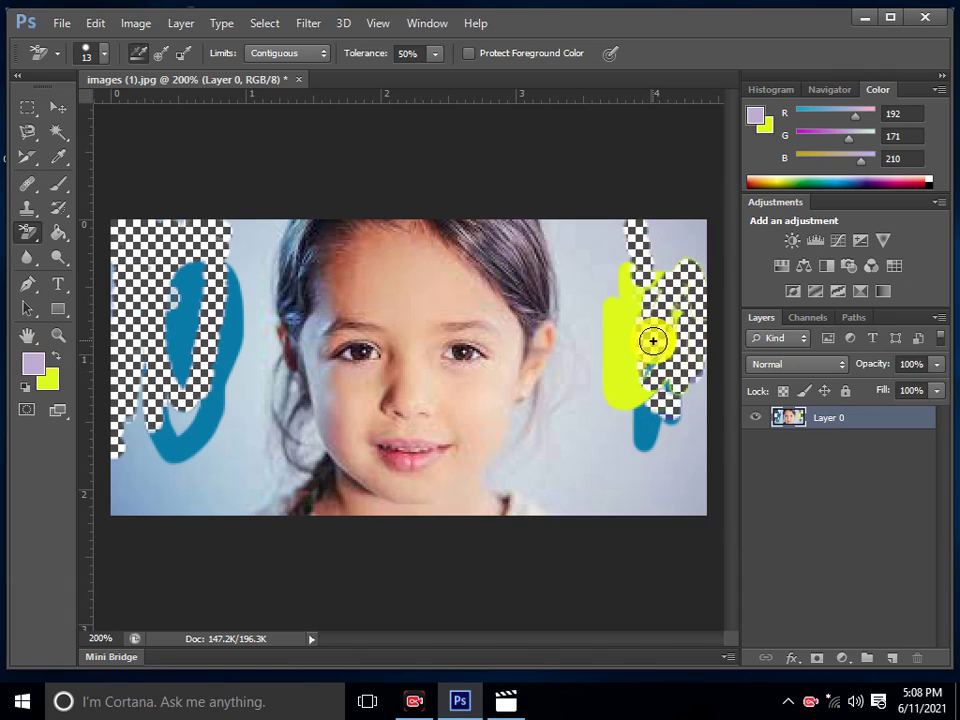
Erase more of the lower-left background to transparency with the plain Eraser
{"action": "right_click", "coordinate": [24, 232]}
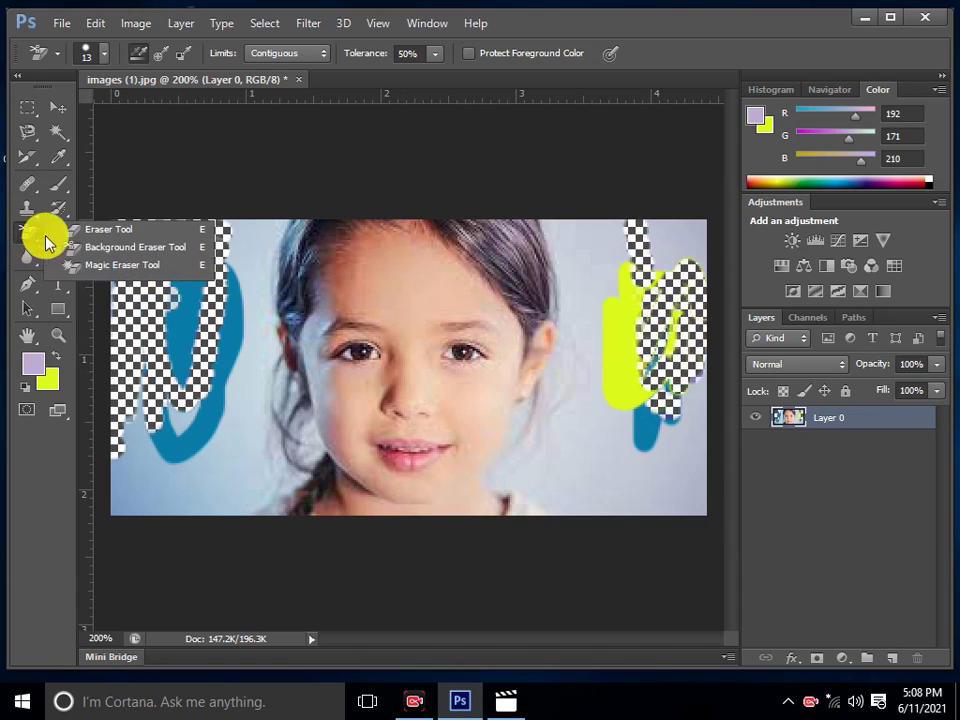
{"action": "left_click", "coordinate": [90, 230]}
{"action": "mouse_move", "coordinate": [128, 321]}
{"action": "left_mouse_down"}
{"action": "mouse_move", "coordinate": [137, 454]}
{"action": "mouse_move", "coordinate": [204, 354]}
{"action": "mouse_move", "coordinate": [189, 369]}
{"action": "mouse_move", "coordinate": [197, 274]}
{"action": "mouse_move", "coordinate": [197, 381]}
{"action": "mouse_move", "coordinate": [161, 369]}
{"action": "mouse_move", "coordinate": [154, 381]}
{"action": "left_mouse_up"}
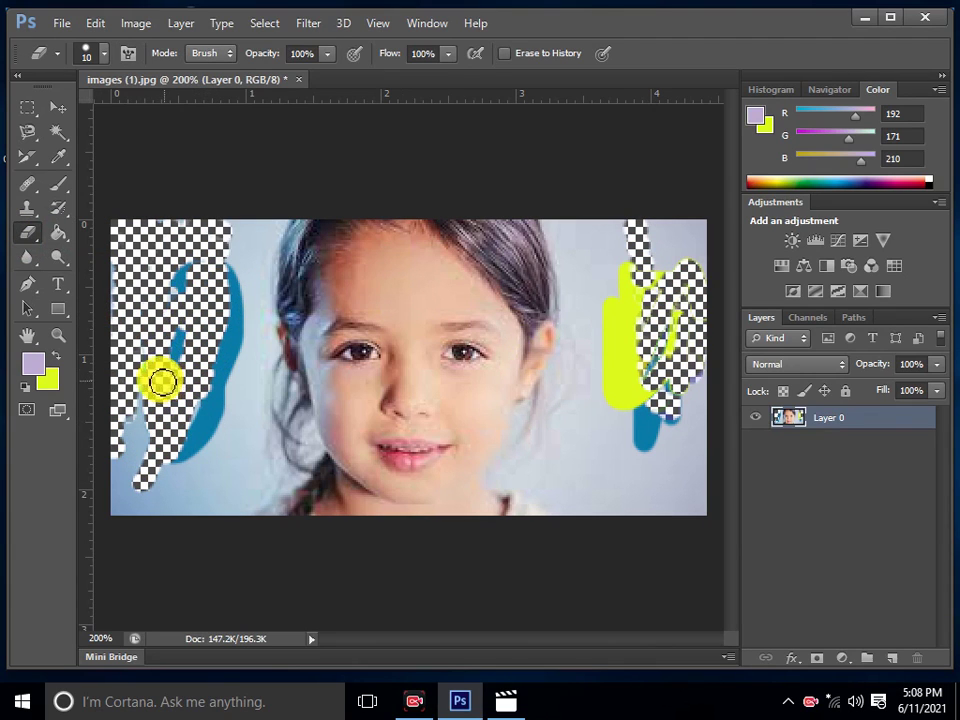
{"action": "right_click", "coordinate": [29, 236]}
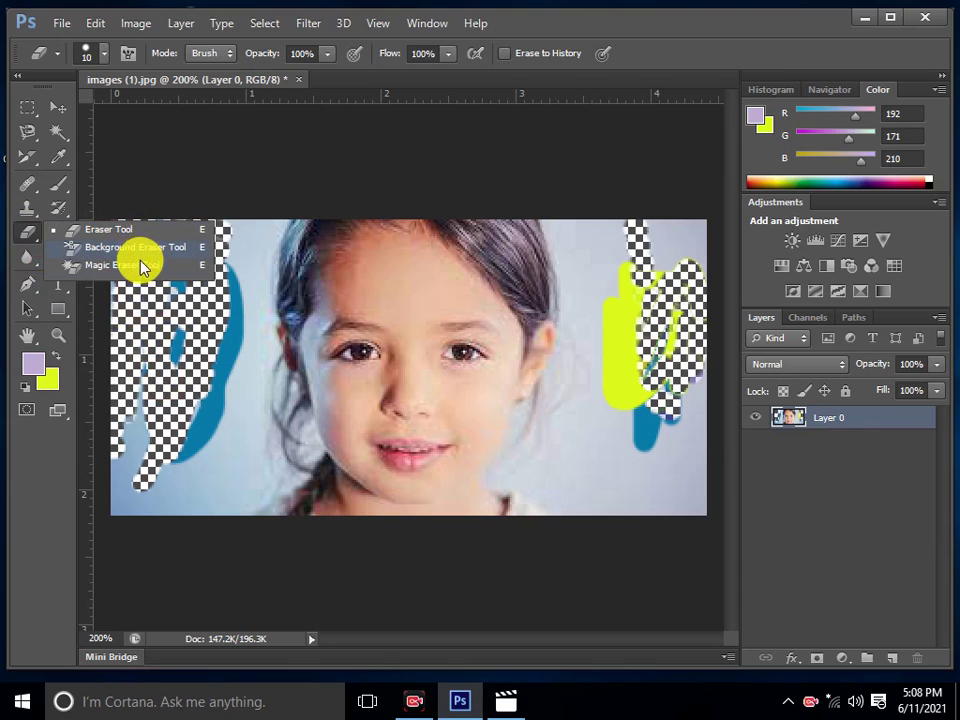
{"action": "left_click", "coordinate": [108, 265]}
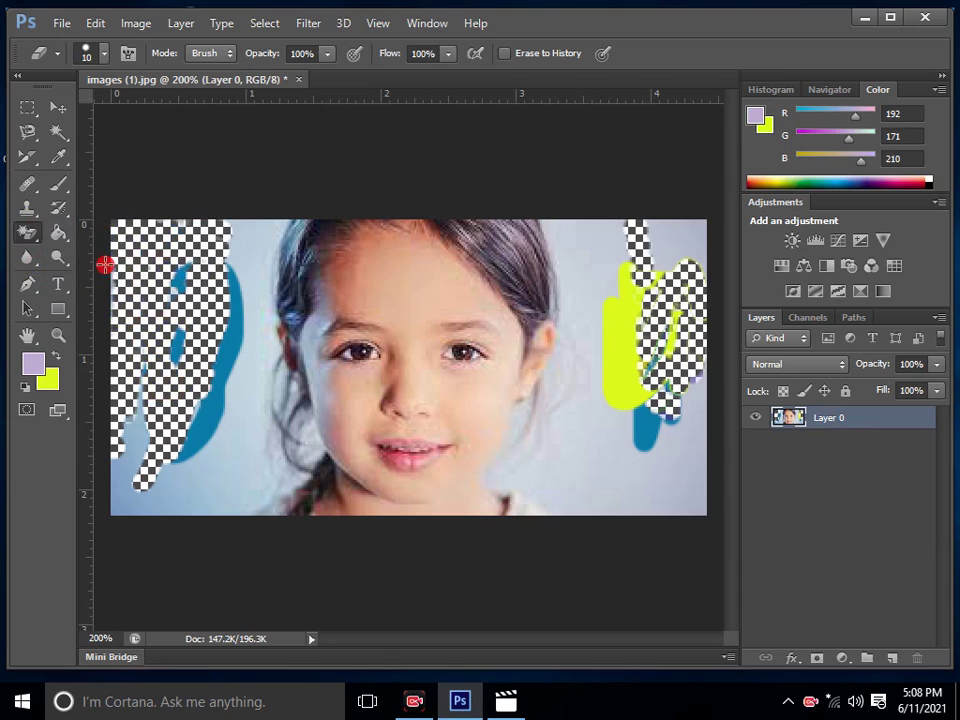
Magic-erase the left background, lower-left patch, large blue stroke and top-right corner
{"action": "left_click", "coordinate": [205, 503]}
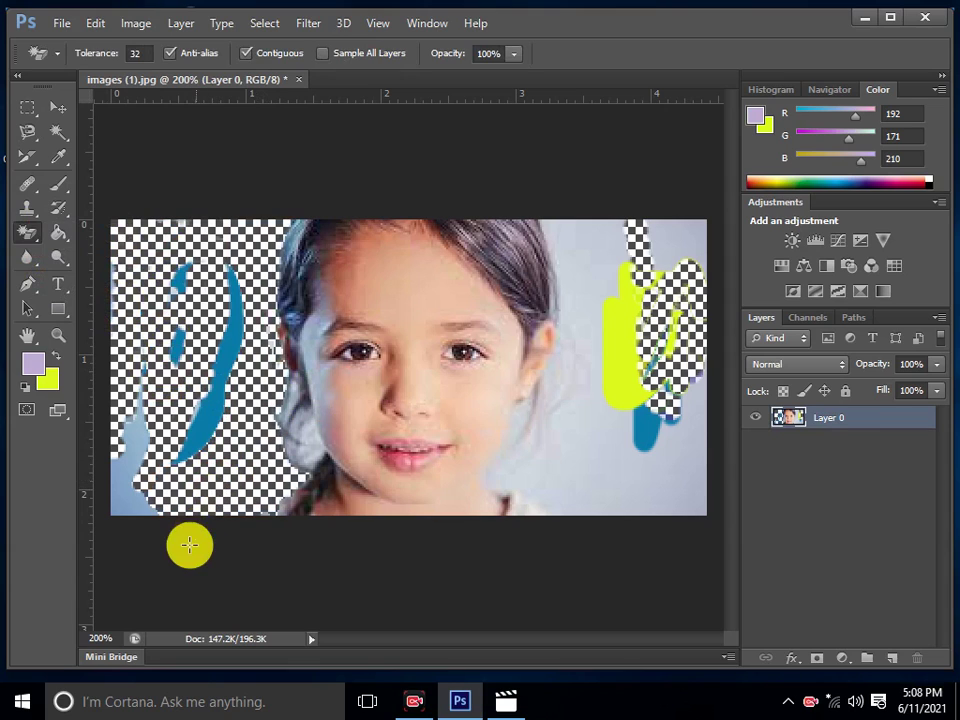
{"action": "left_click", "coordinate": [129, 476]}
{"action": "left_click", "coordinate": [207, 430]}
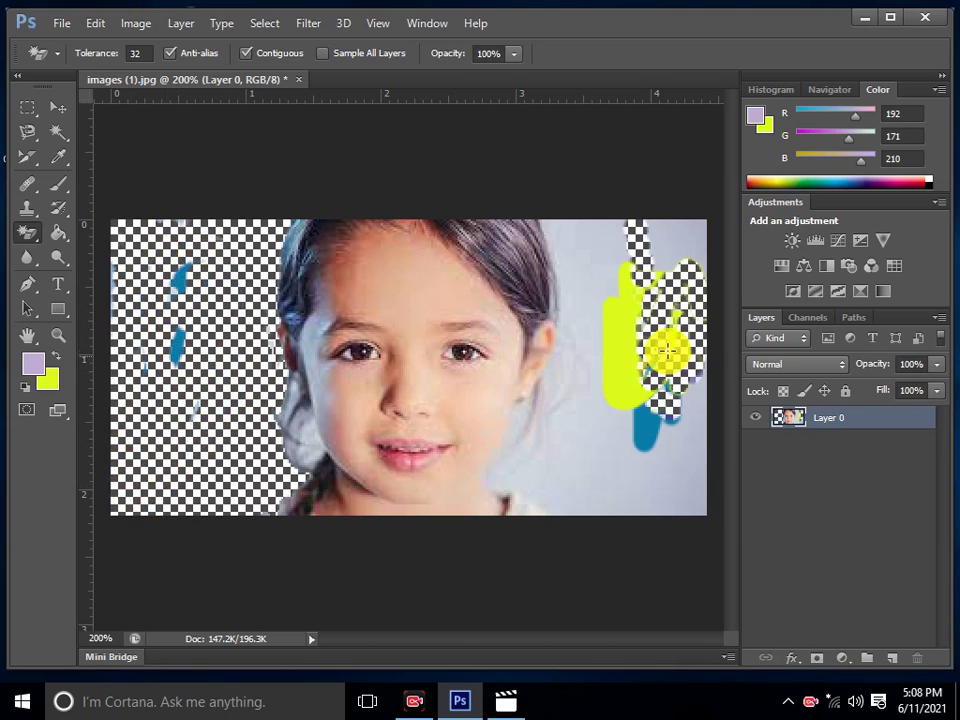
{"action": "left_click", "coordinate": [679, 263]}
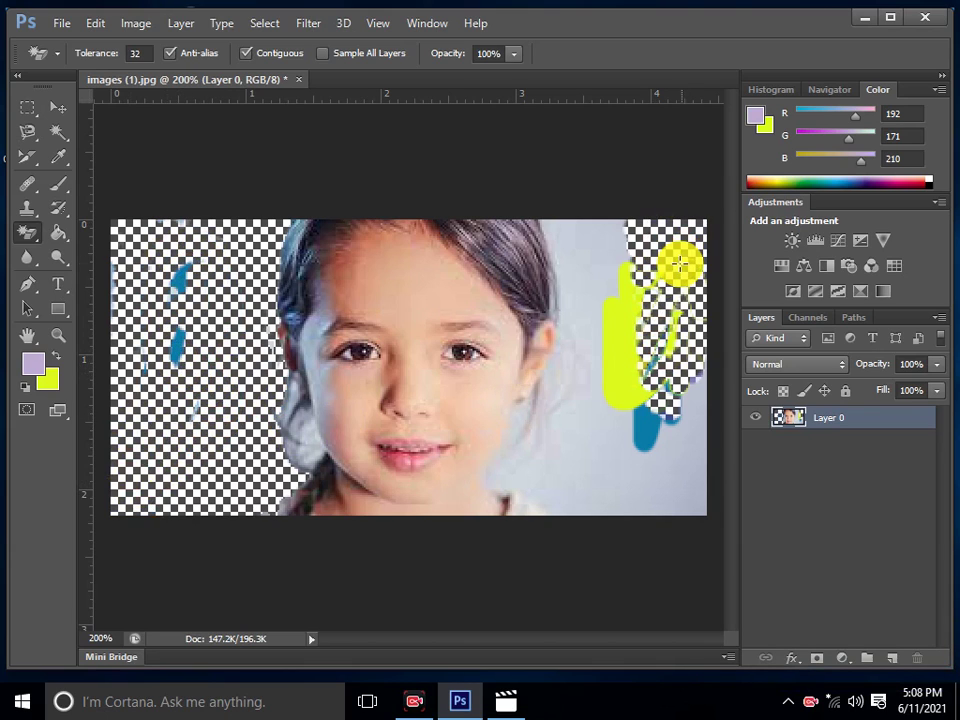
Magic-erase the bottom-right, hair-side and centre-right background patches
{"action": "left_click", "coordinate": [145, 54]}
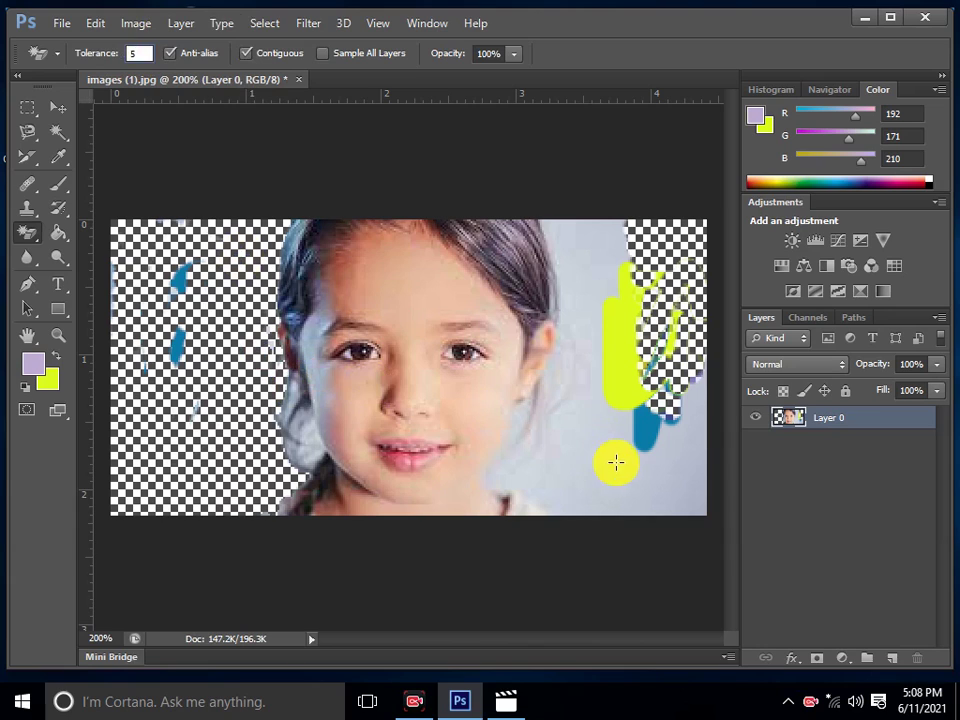
{"action": "left_click", "coordinate": [604, 503]}
{"action": "left_click", "coordinate": [671, 476]}
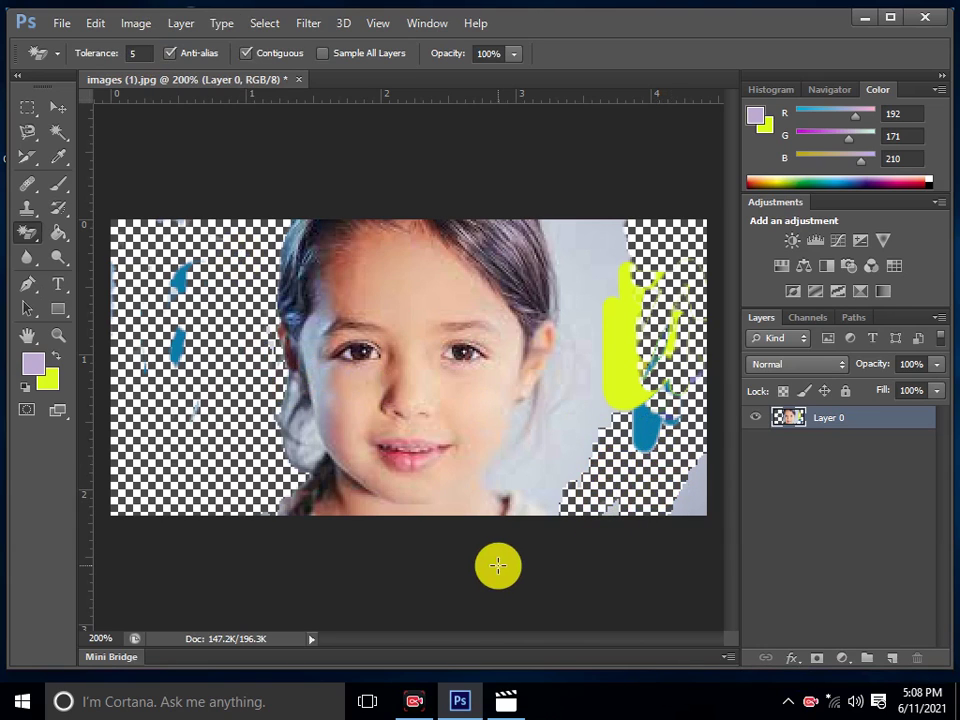
{"action": "left_click", "coordinate": [610, 303]}
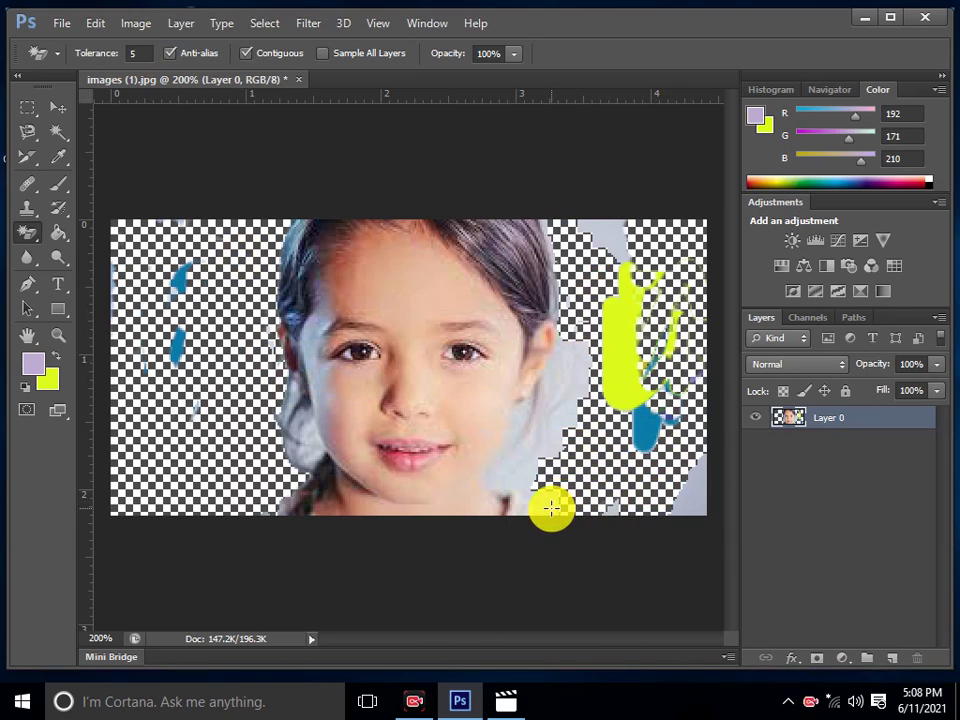
{"action": "left_click", "coordinate": [546, 473]}
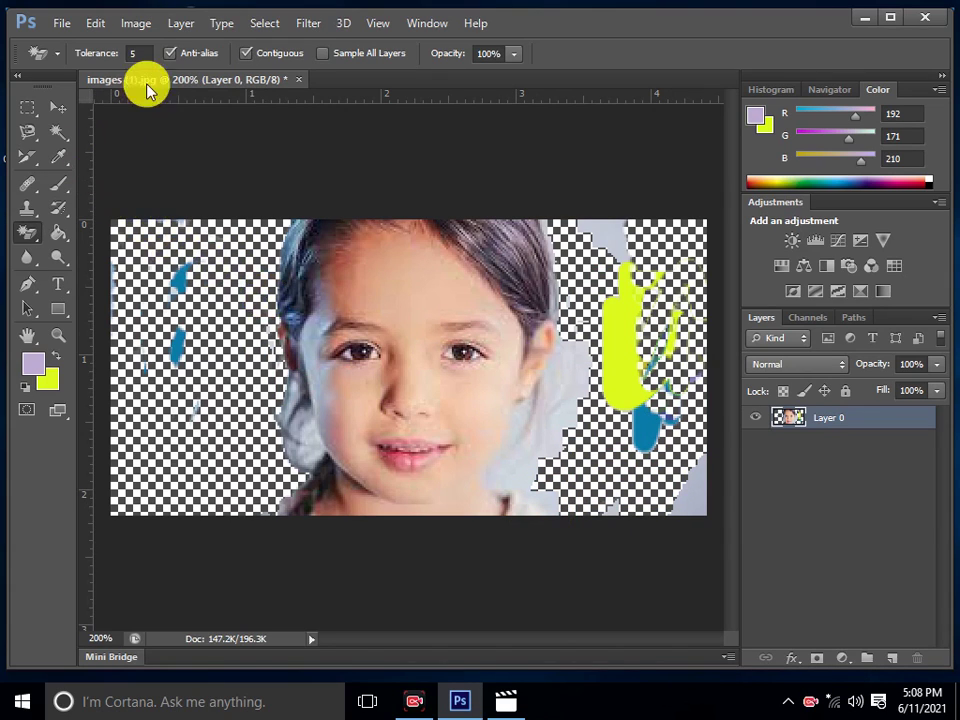
Set Magic Eraser tolerance to 5 and erase a background patch beside the face
{"action": "left_click", "coordinate": [139, 53]}
{"action": "type", "text": "5"}
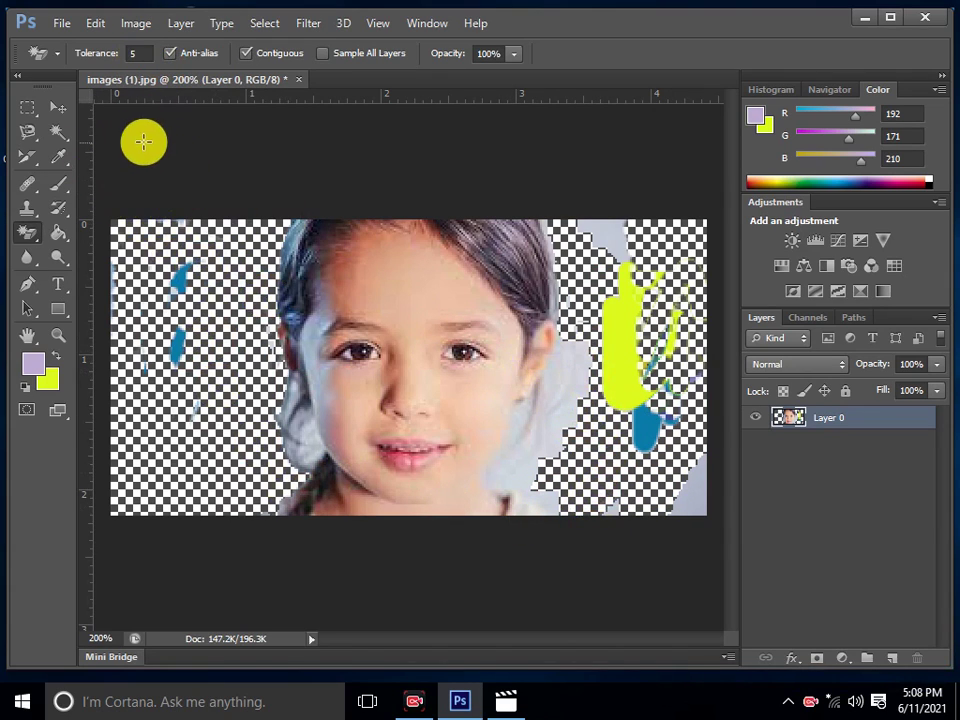
{"action": "double_click", "coordinate": [133, 52]}
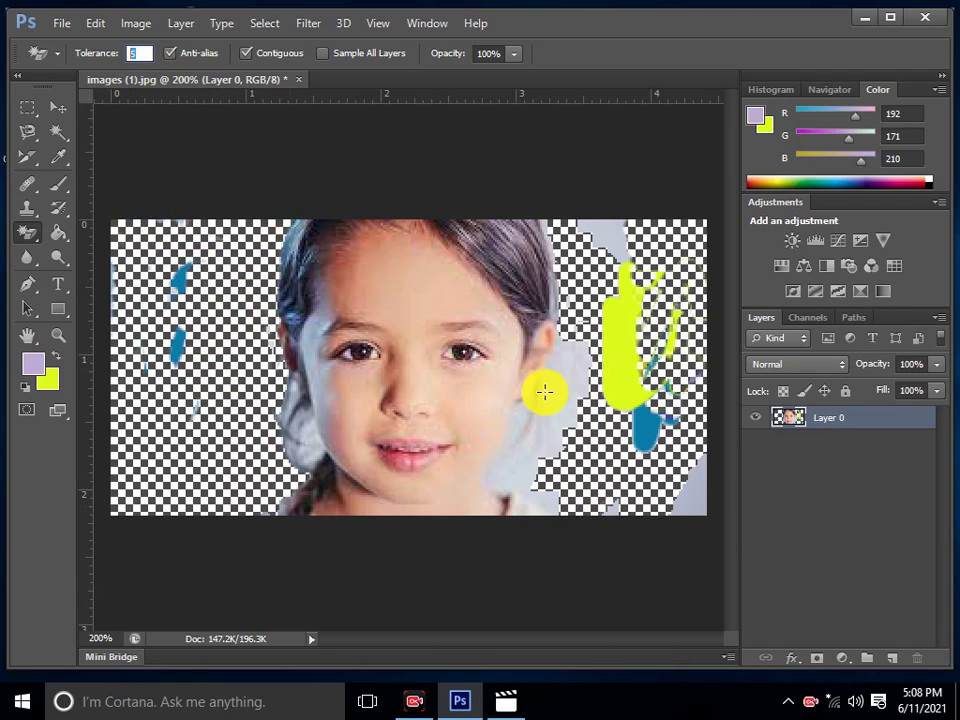
{"action": "key", "text": "Return"}
{"action": "left_click", "coordinate": [575, 375]}
Raise tolerance to 20 and erase the right-side grey patches, yellow blob and blue blob
{"action": "double_click", "coordinate": [128, 53]}
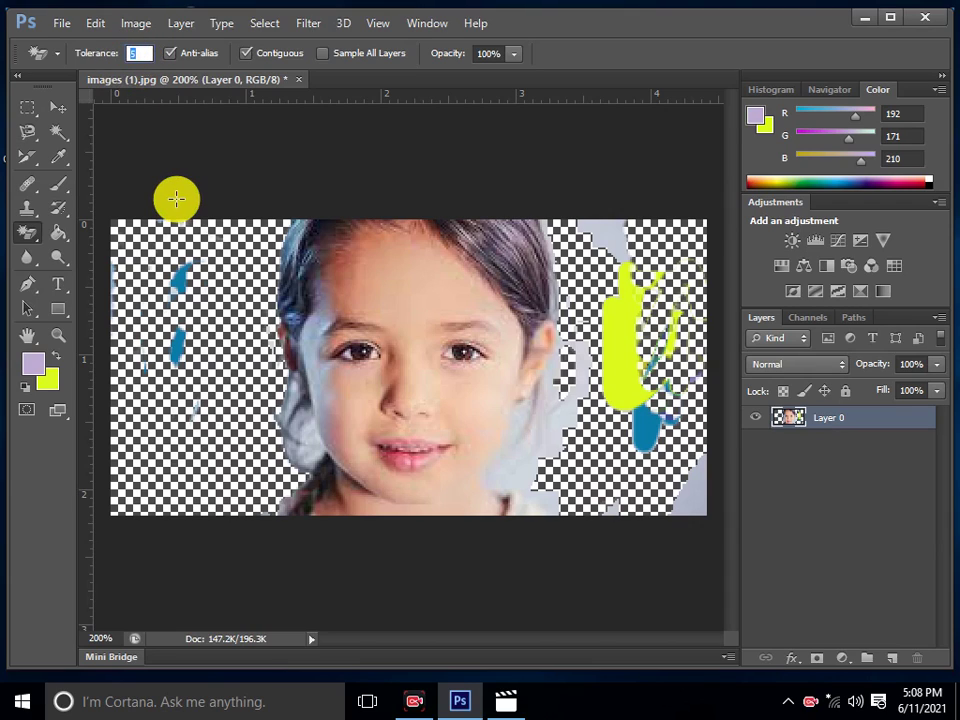
{"action": "type", "text": "20"}
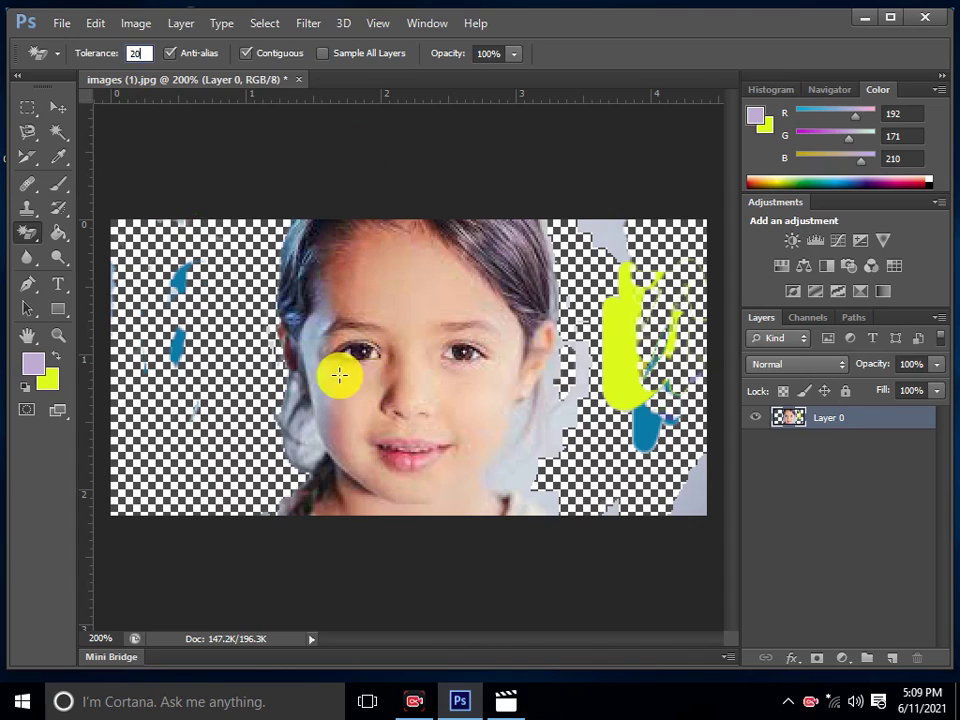
{"action": "key", "text": "Return"}
{"action": "left_click", "coordinate": [522, 470]}
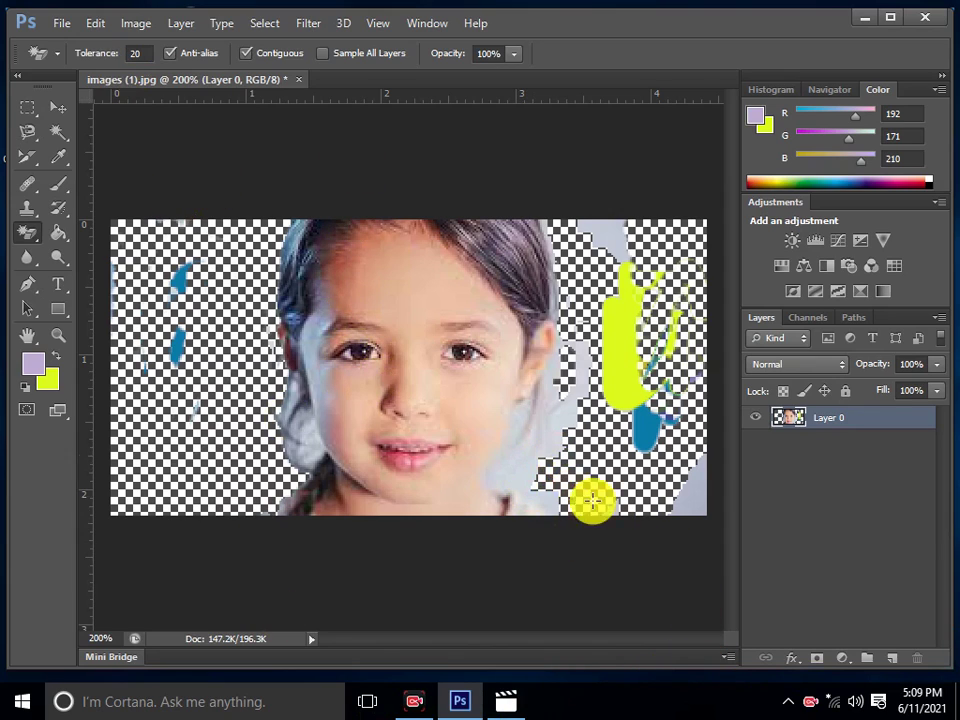
{"action": "left_click", "coordinate": [622, 330]}
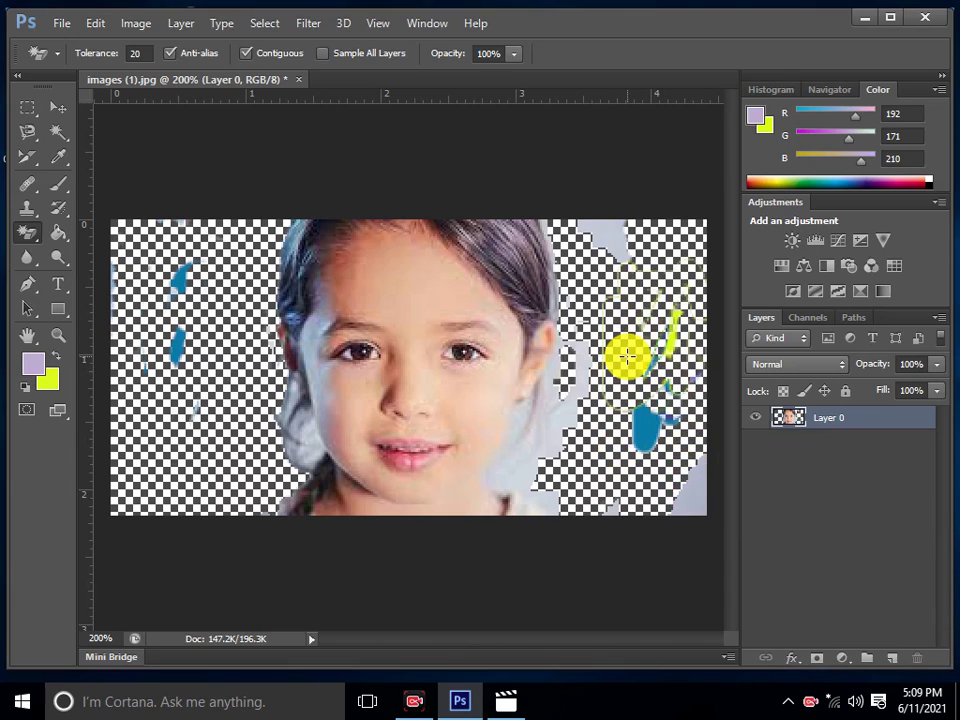
{"action": "left_click", "coordinate": [610, 242]}
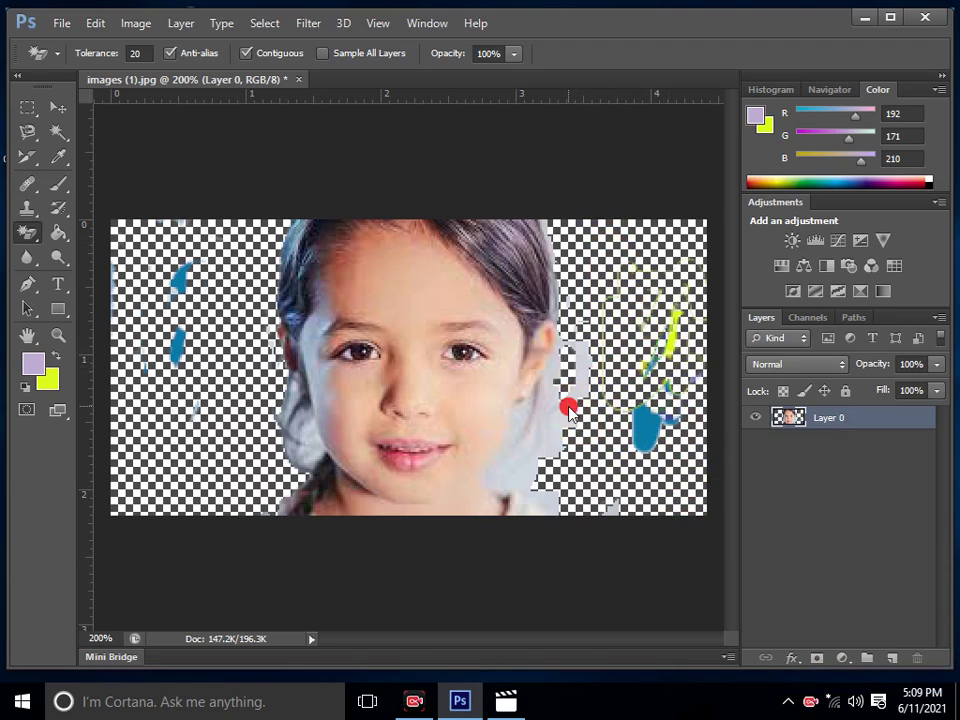
{"action": "left_click", "coordinate": [542, 460]}
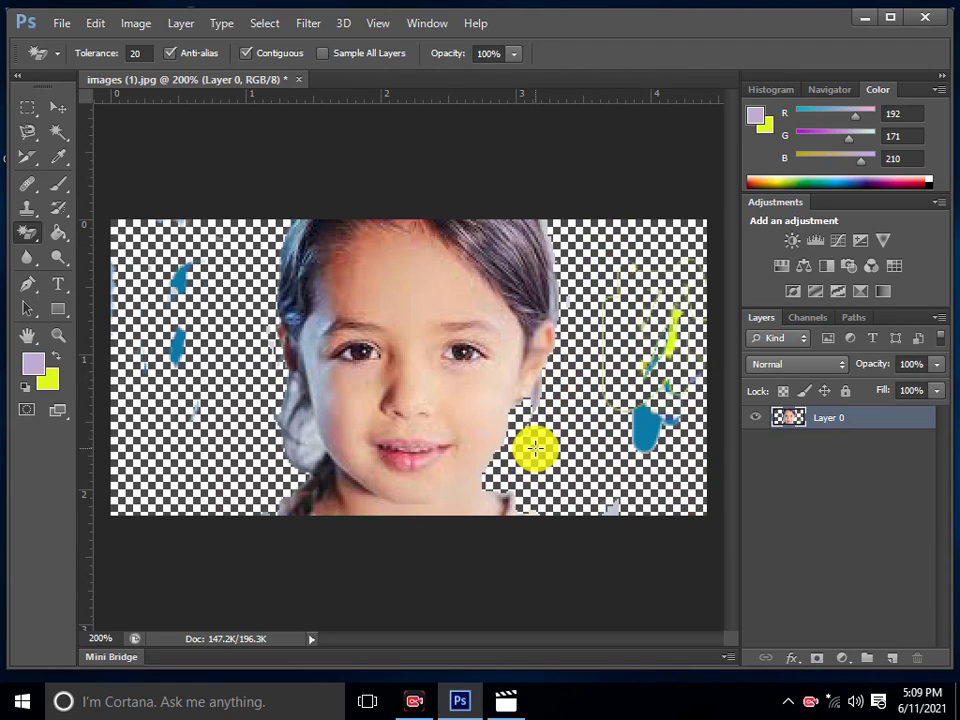
{"action": "left_click", "coordinate": [640, 430]}
{"action": "left_click", "coordinate": [671, 338]}
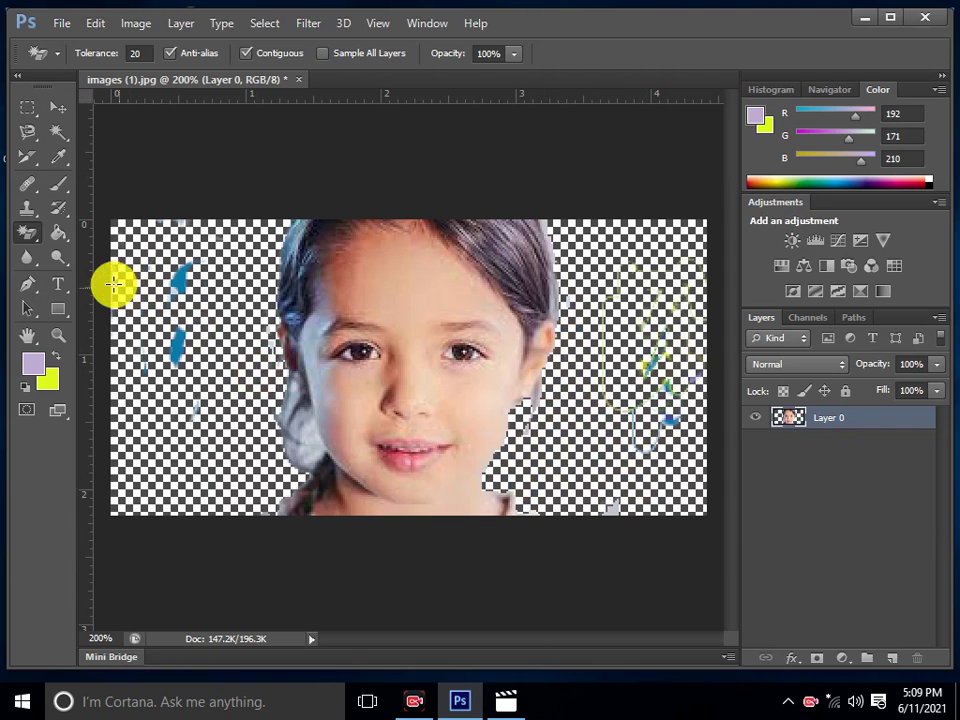
{"action": "right_click", "coordinate": [27, 232]}
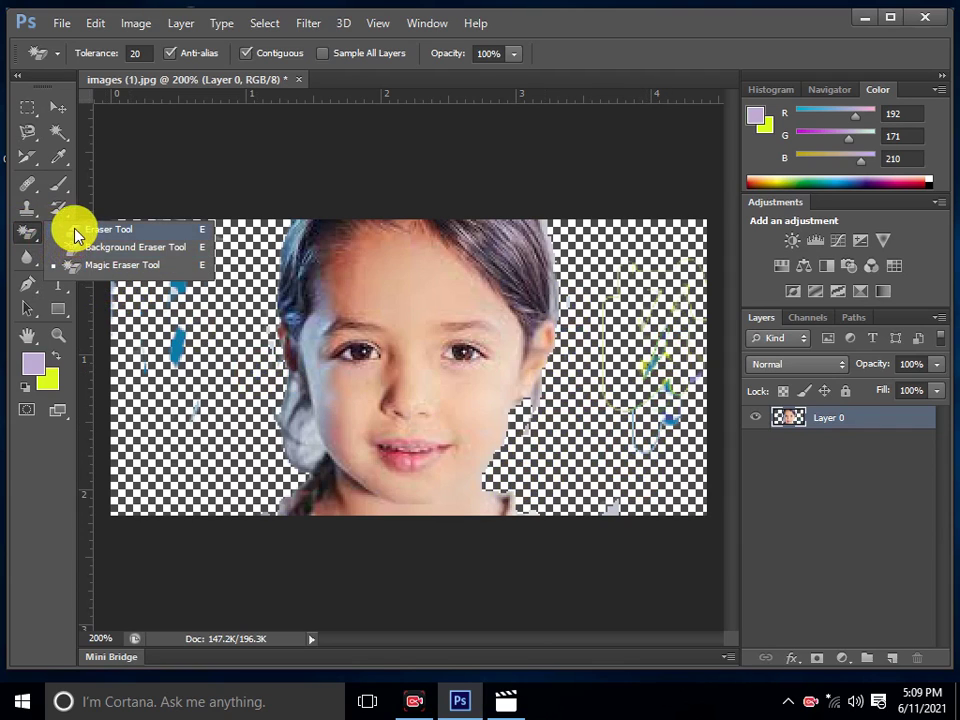
Brush away stray cheek-edge pixels and the two blue blobs on the left with the plain Eraser
{"action": "left_click", "coordinate": [80, 226]}
{"action": "mouse_move", "coordinate": [535, 421]}
{"action": "left_mouse_down"}
{"action": "mouse_move", "coordinate": [521, 464]}
{"action": "mouse_move", "coordinate": [598, 504]}
{"action": "mouse_move", "coordinate": [626, 471]}
{"action": "mouse_move", "coordinate": [654, 321]}
{"action": "mouse_move", "coordinate": [673, 413]}
{"action": "left_mouse_up"}
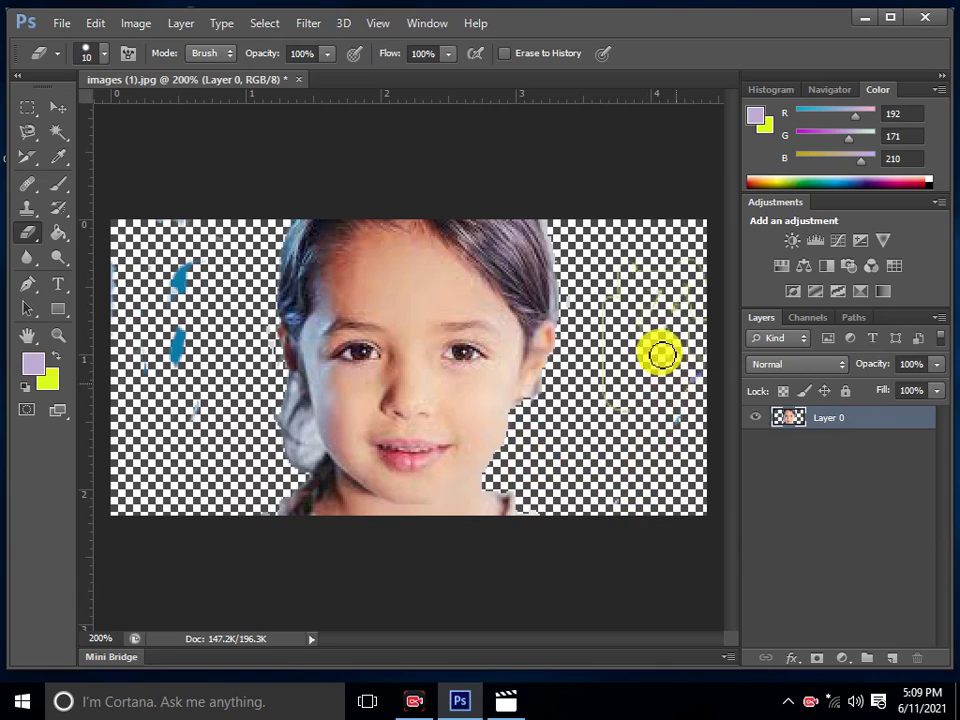
{"action": "mouse_move", "coordinate": [189, 258]}
{"action": "left_mouse_down"}
{"action": "mouse_move", "coordinate": [176, 306]}
{"action": "mouse_move", "coordinate": [120, 347]}
{"action": "left_mouse_up"}
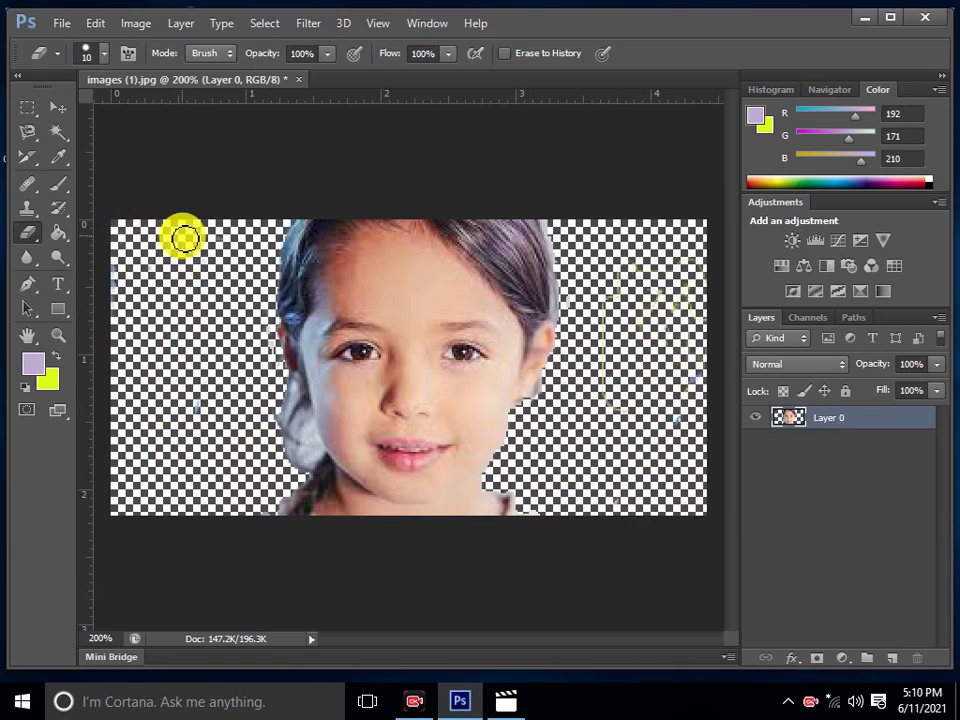